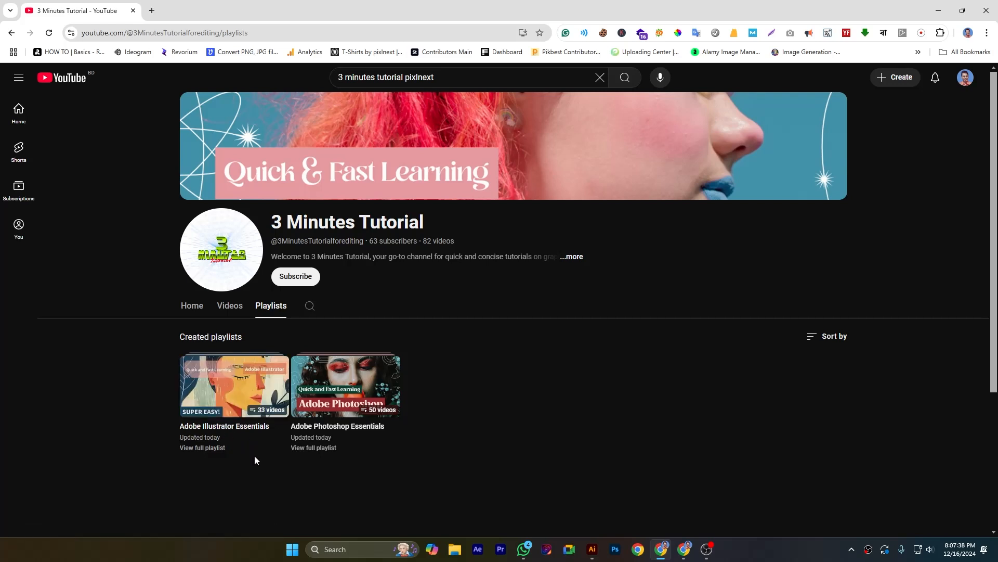
Switch to Adobe Illustrator and draw a circle about 1.01 in wide near the middle of the artboard.
left_click(592, 550)
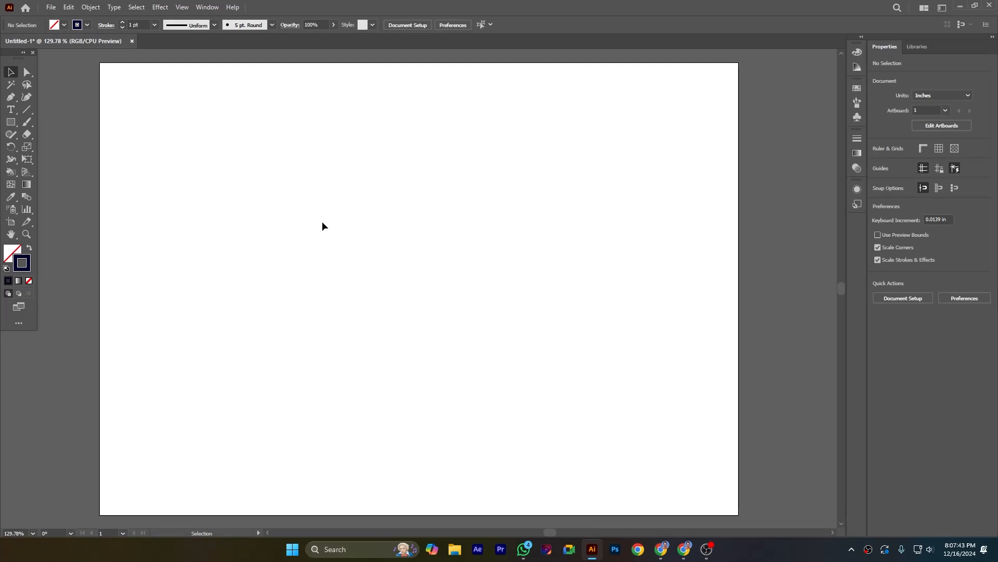
left_click(10, 122)
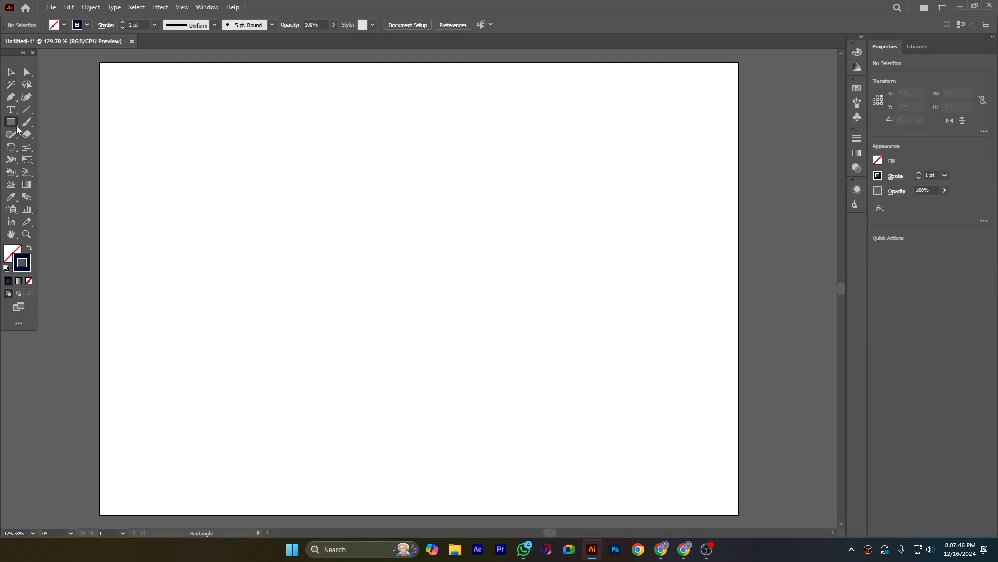
key("l")
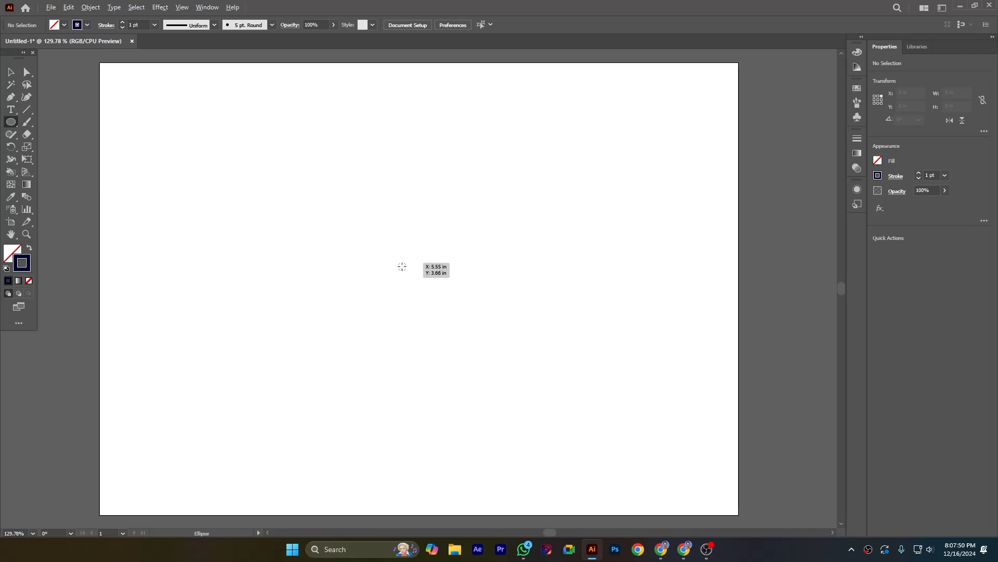
left_click_drag(402, 268, 374, 260)
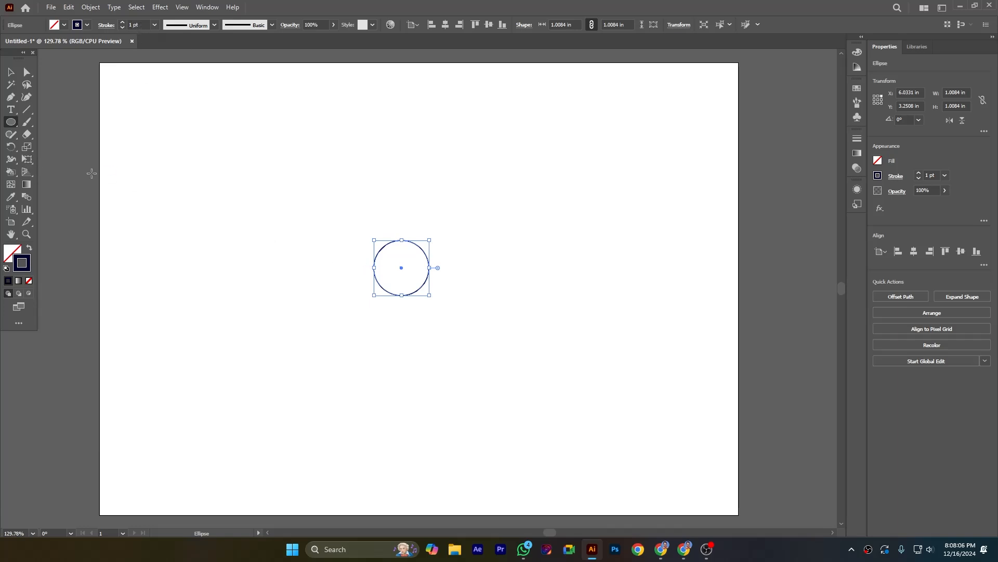
Create a copy of the circle scaled uniformly to 125% about its centre, using the Scale tool with preview on.
left_click(28, 147)
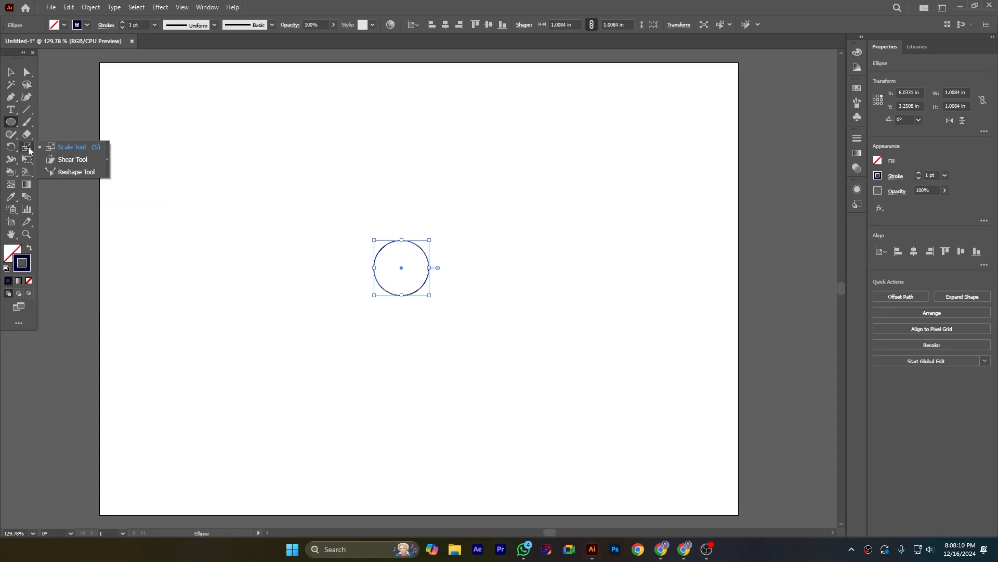
left_click(73, 147)
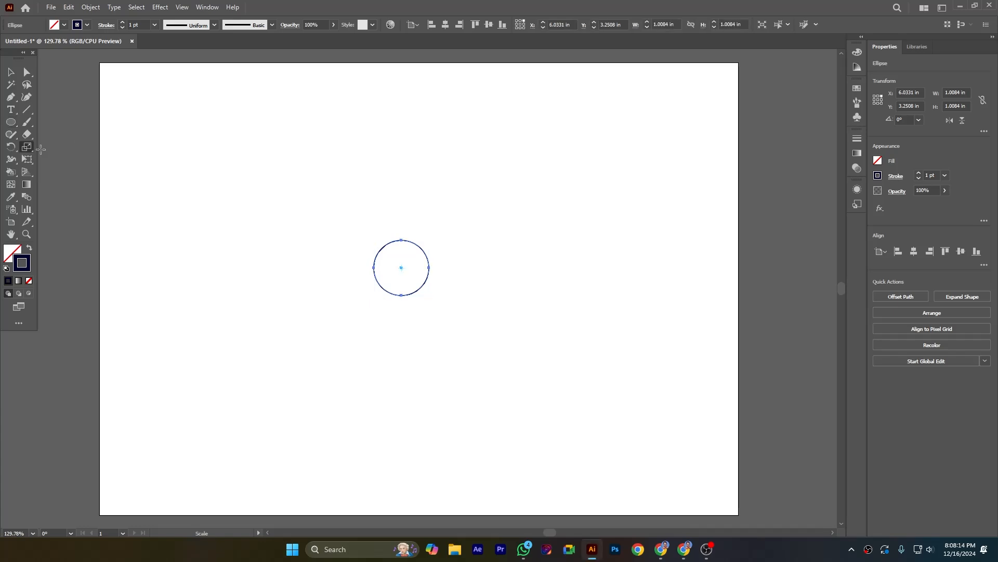
mouse_move(28, 145)
left_click(28, 148)
left_click(401, 268, "alt")
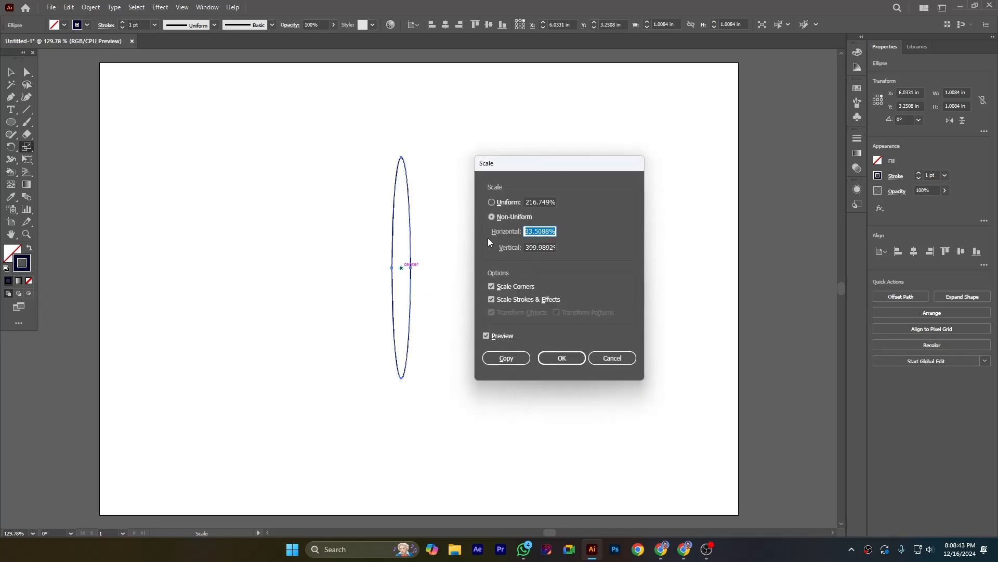
left_click(491, 203)
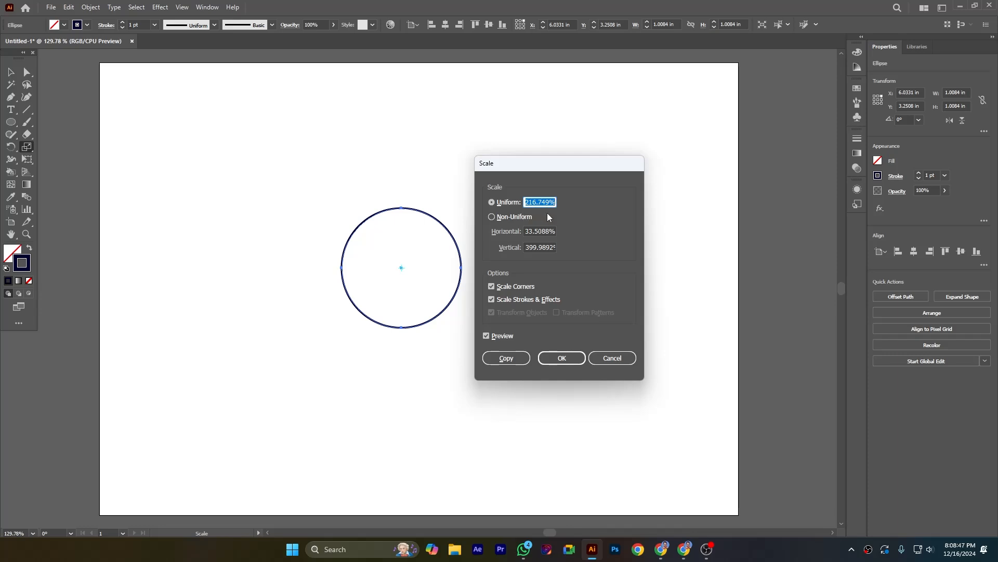
type("120")
key("BackSpace")
key("BackSpace")
type("25")
left_click(540, 231)
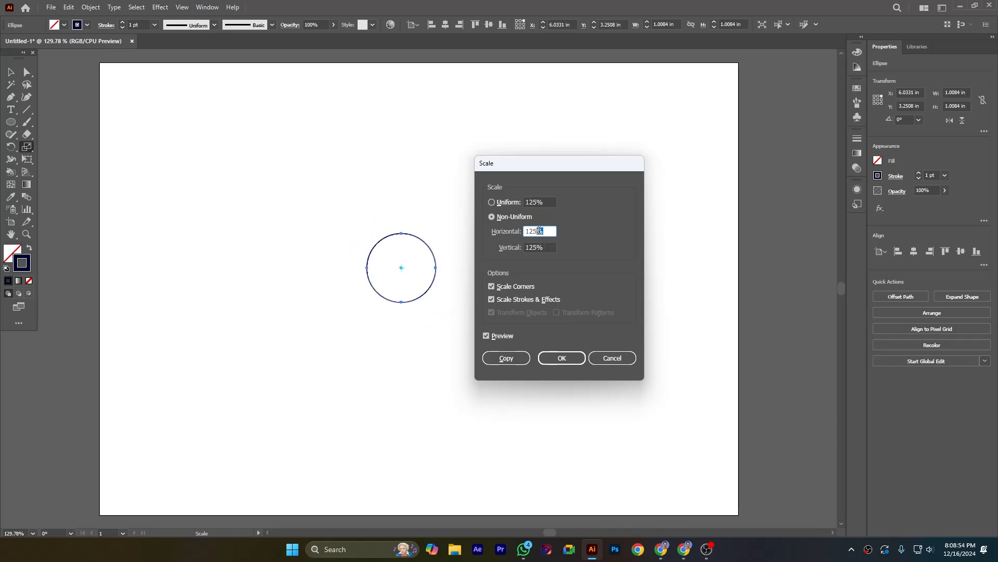
left_click(486, 336)
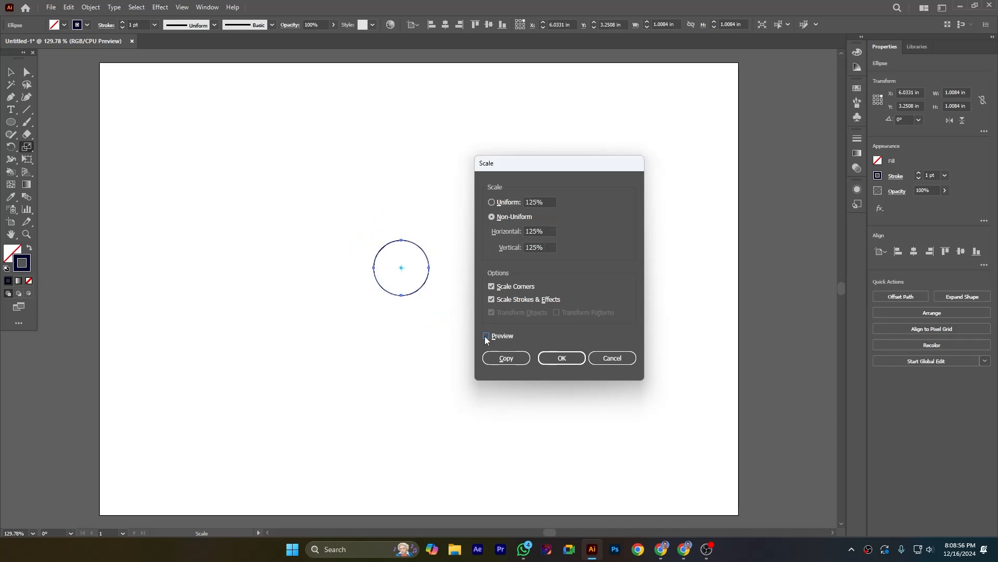
left_click(485, 336)
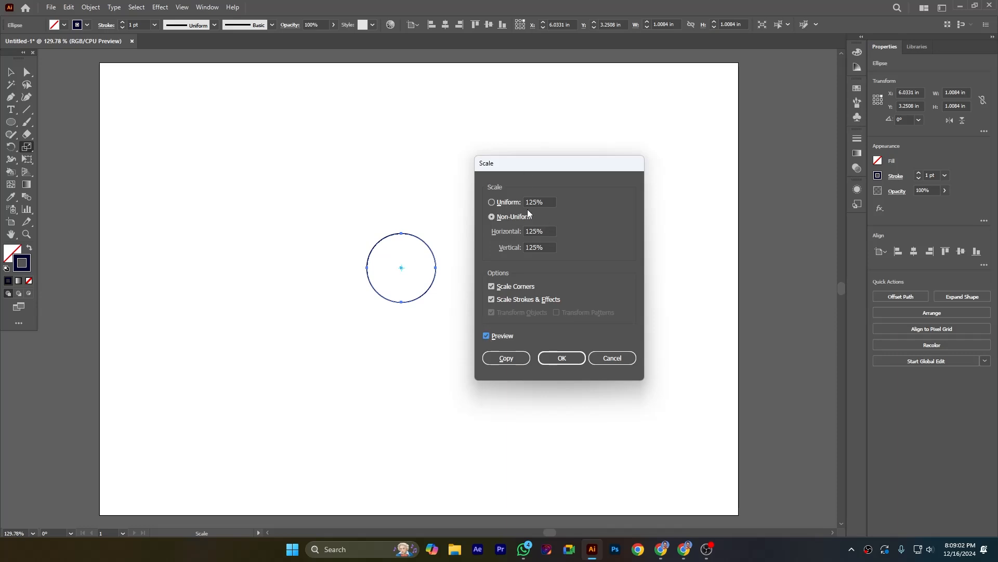
left_click(492, 202)
left_click(516, 358)
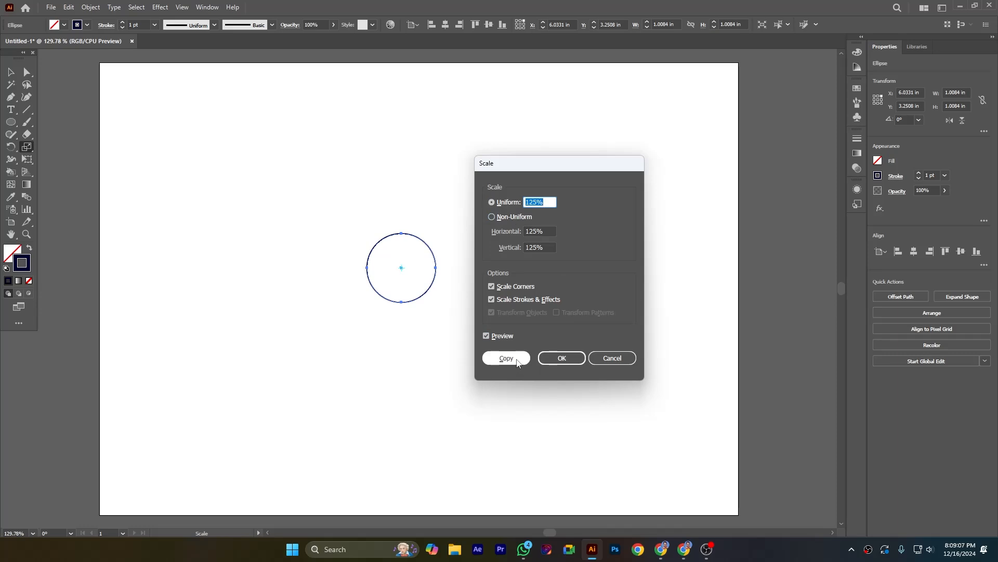
left_click(507, 359)
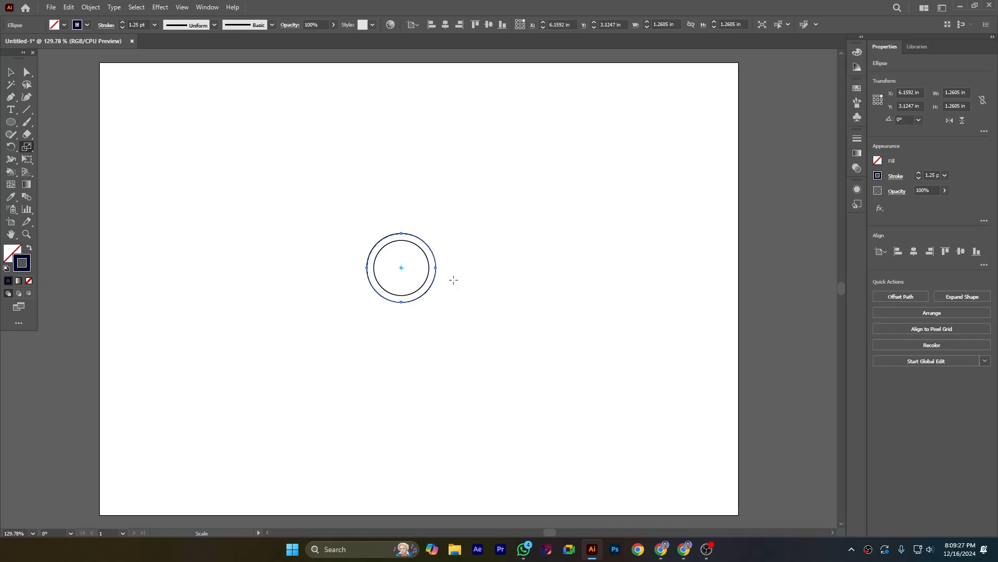
Repeat the 125% scaled copy seven times to build a set of concentric circles.
key("ctrl+d")
key("ctrl+d")
key("ctrl+d")
key("ctrl+d")
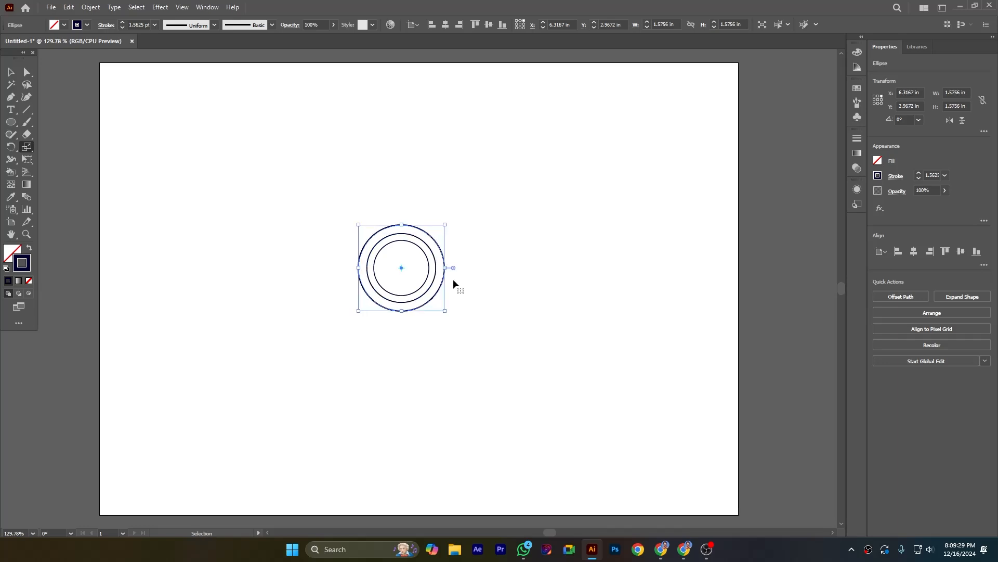
key("ctrl+d")
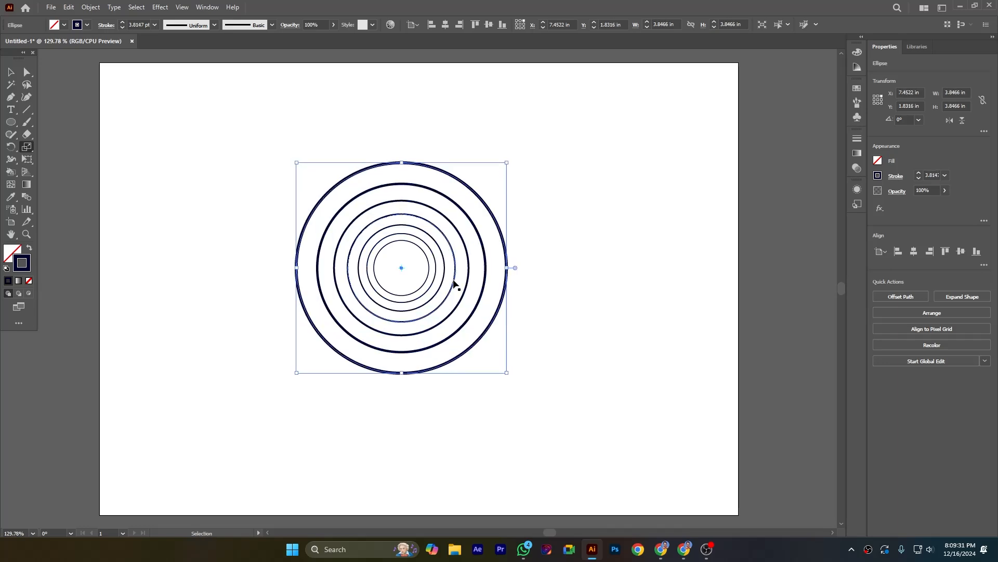
key("ctrl+d")
key("ctrl+d")
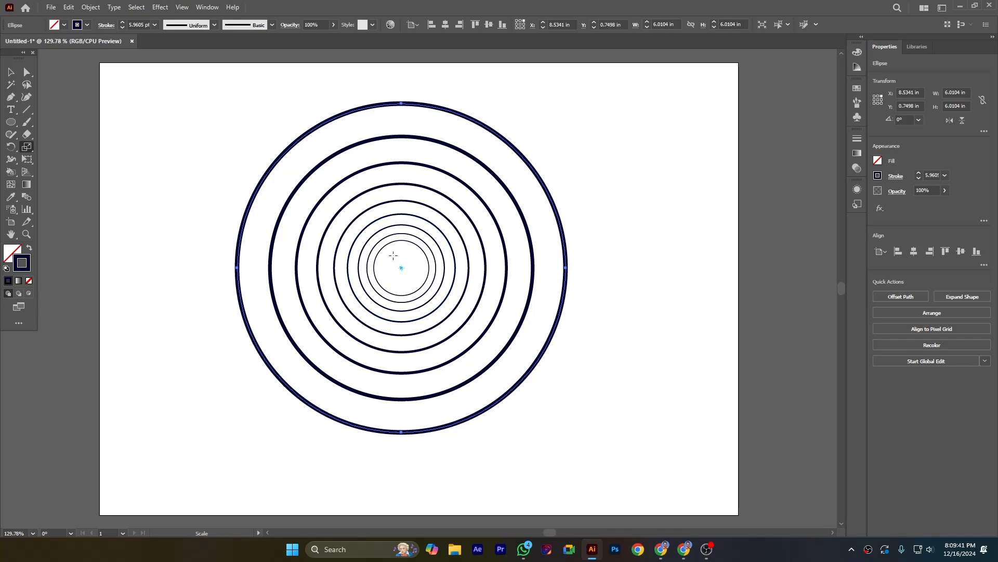
Undo all the concentric scaled copies so that only the original circle is left.
key("ctrl+z")
key("ctrl+z")
key("ctrl+z")
key("ctrl+z")
key("ctrl+z")
key("ctrl+z")
key("ctrl+z")
key("ctrl+z")
key("ctrl+z")
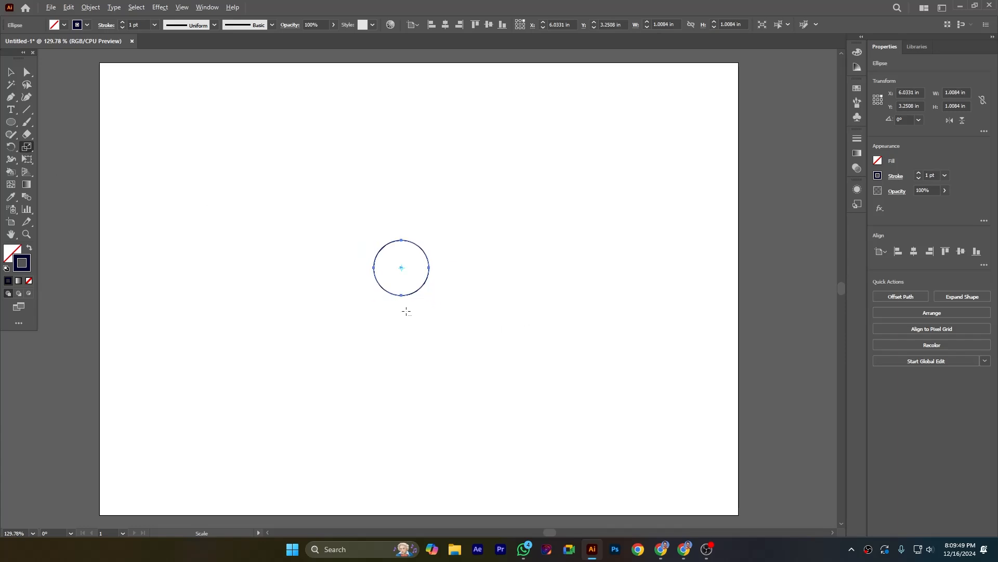
Create a copy of the circle scaled uniformly to 125% about its bottom anchor point, toggling the preview to compare.
left_click(401, 295, "alt")
left_click(493, 204)
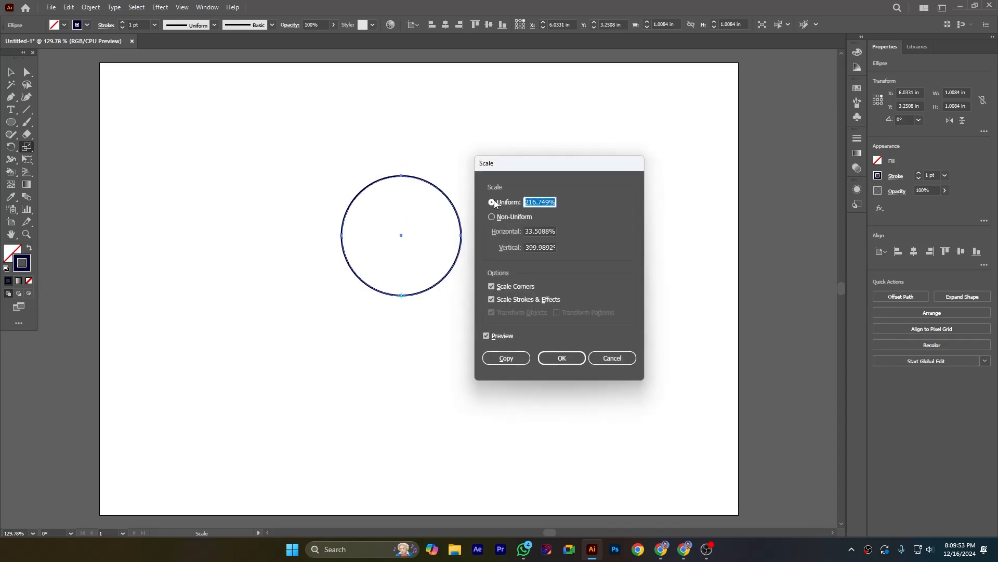
type("120")
key("BackSpace")
type("5")
left_click(534, 231)
left_click(492, 203)
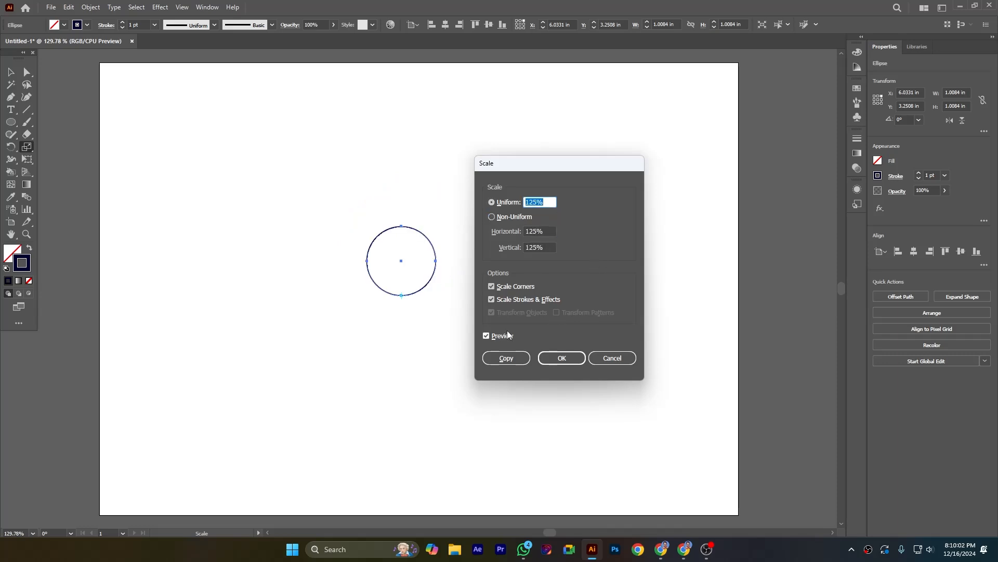
left_click(486, 337)
left_click(486, 336)
left_click(486, 336)
left_click(486, 336)
left_click(507, 358)
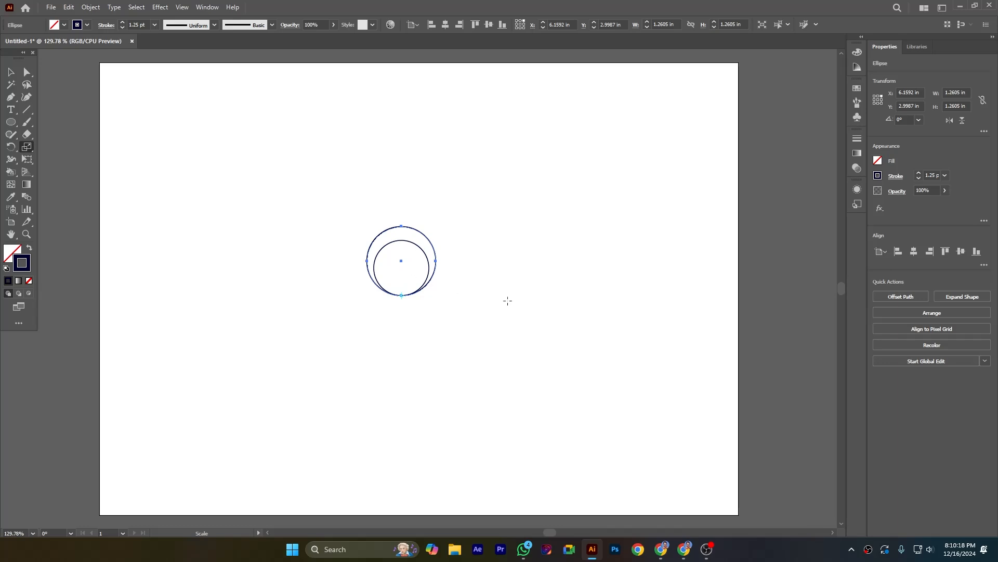
Repeat the 125% scaled copy five times to build nested circles that all touch at the bottom point.
key("ctrl+d")
key("ctrl+d")
key("ctrl+d")
key("ctrl+d")
key("ctrl+d")
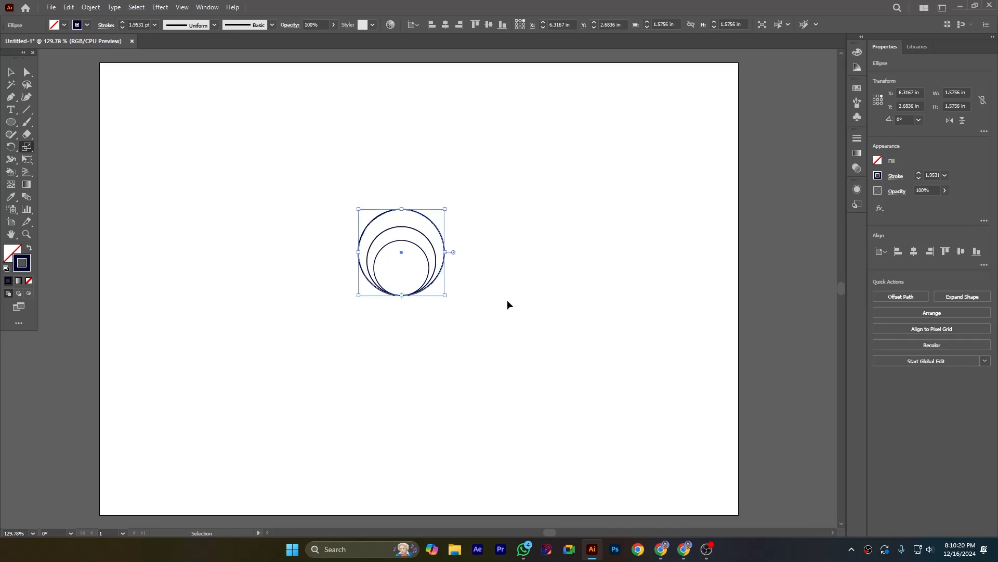
key("ctrl+d")
key("s")
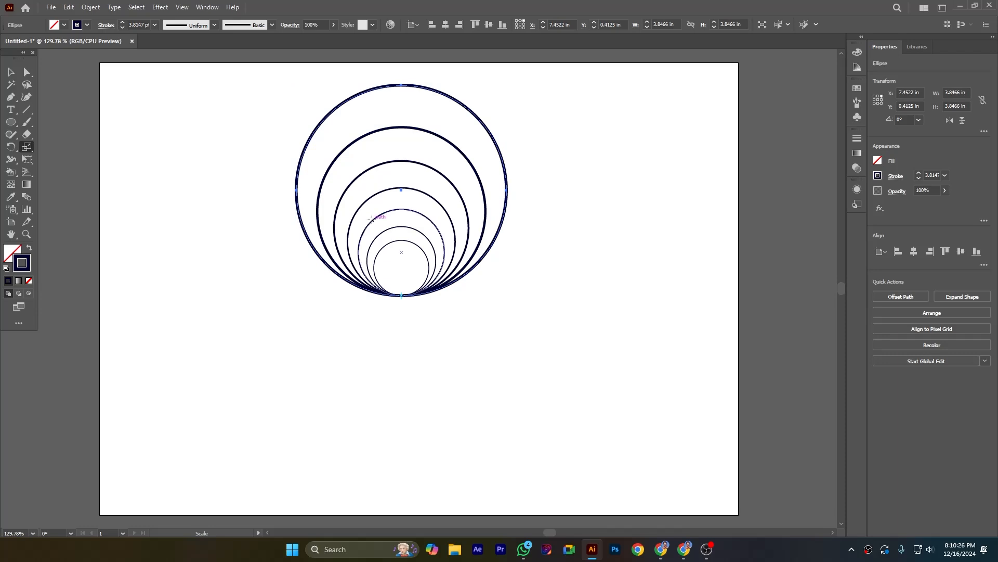
Select all the nested circles and delete them from the artboard.
left_click(11, 72)
left_click_drag(242, 80, 628, 348)
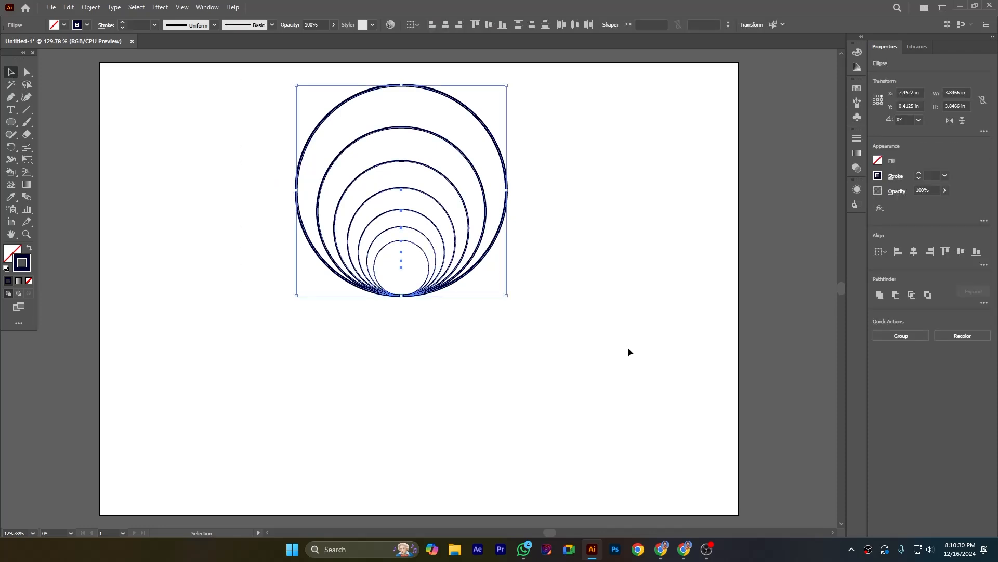
key("Delete")
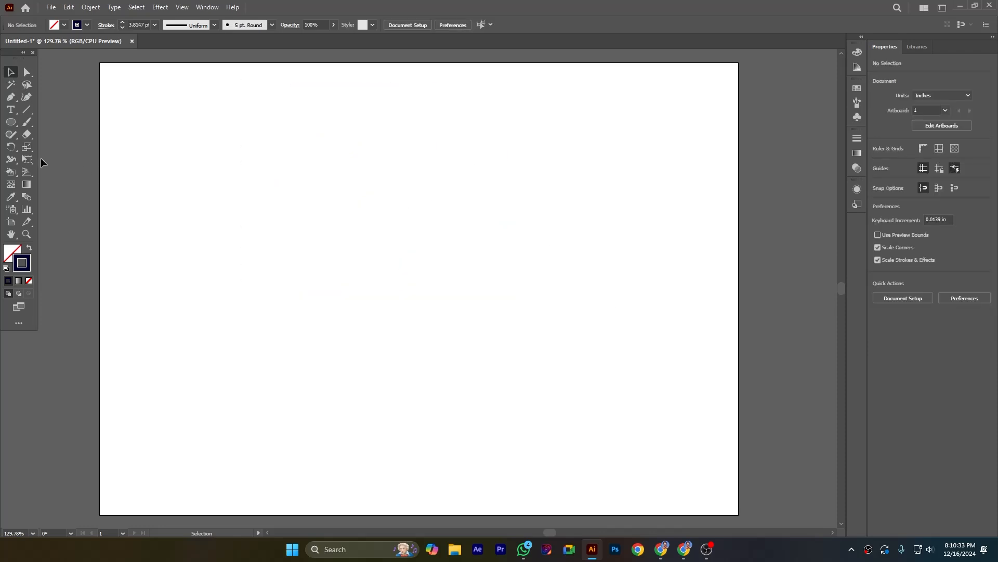
Draw a horizontal rectangle about 6.15 in wide, crossed by a vertical rectangle of about 2.62 by 5.35 in.
left_click(17, 126)
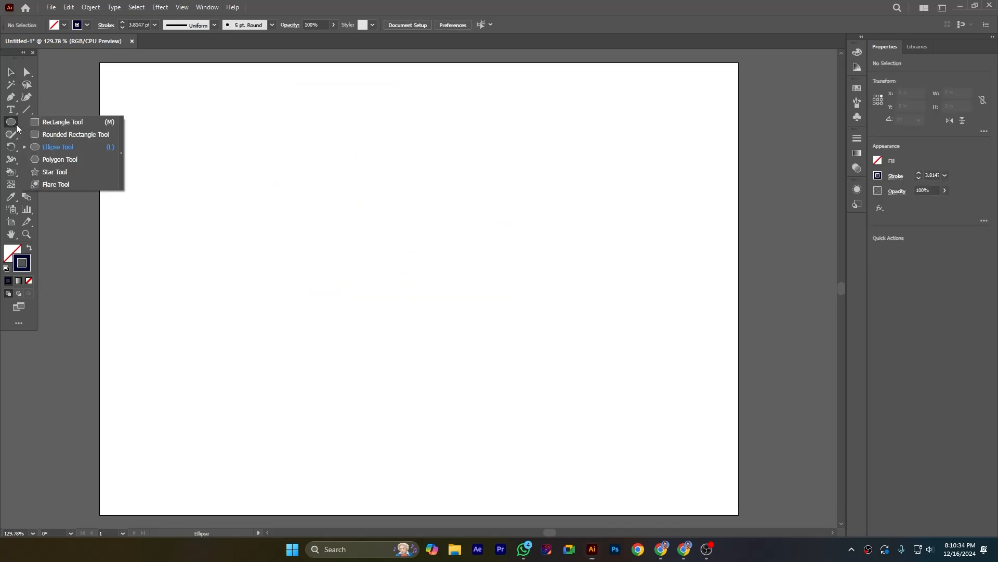
left_click(62, 123)
mouse_move(260, 221)
left_mouse_down()
mouse_move(327, 270)
mouse_move(588, 368)
mouse_move(597, 361)
left_mouse_up()
left_click_drag(357, 143, 501, 435)
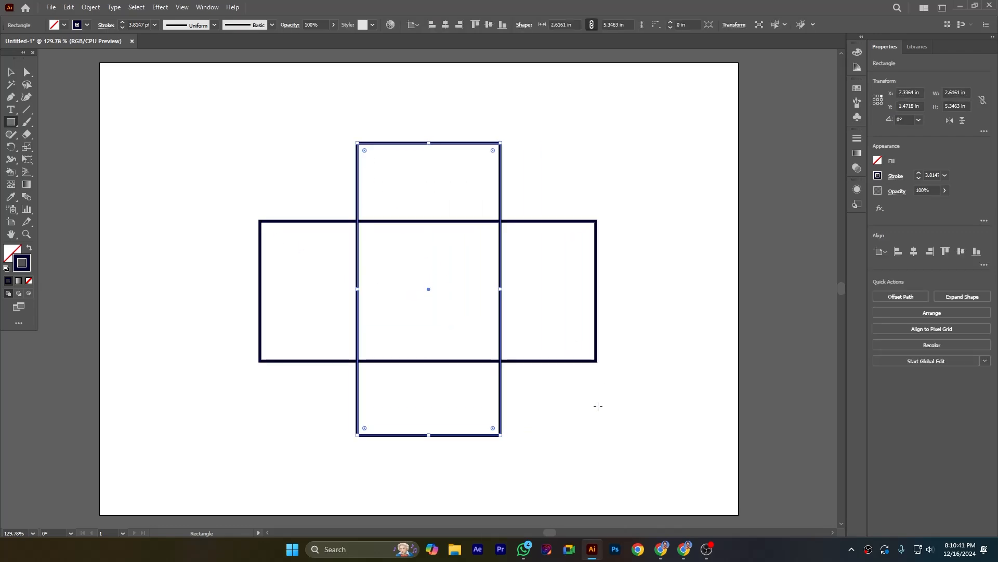
Unite the two crossing rectangles into a single cross-shaped path and leave it deselected.
left_click(11, 73)
left_click_drag(208, 101, 681, 463)
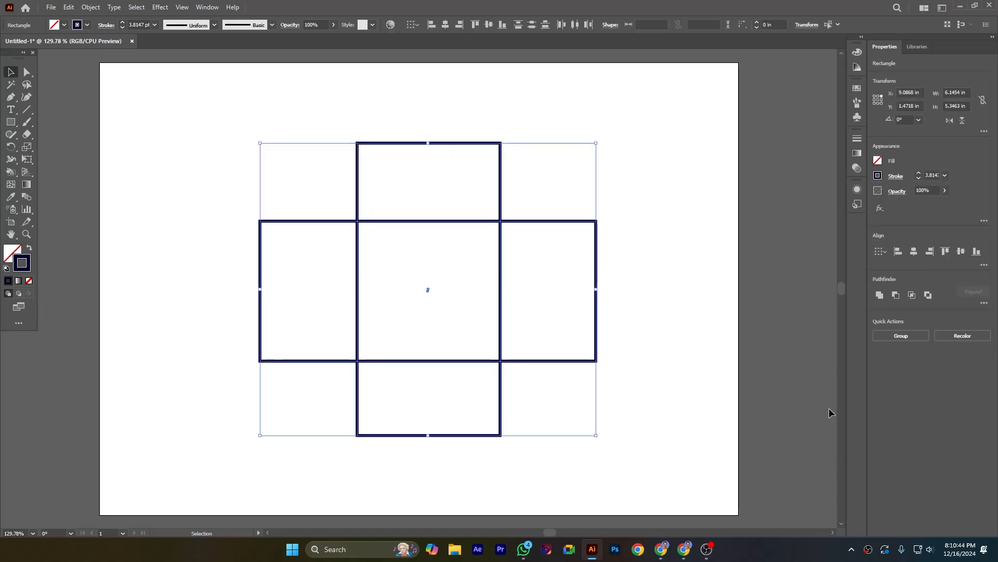
left_click(880, 295)
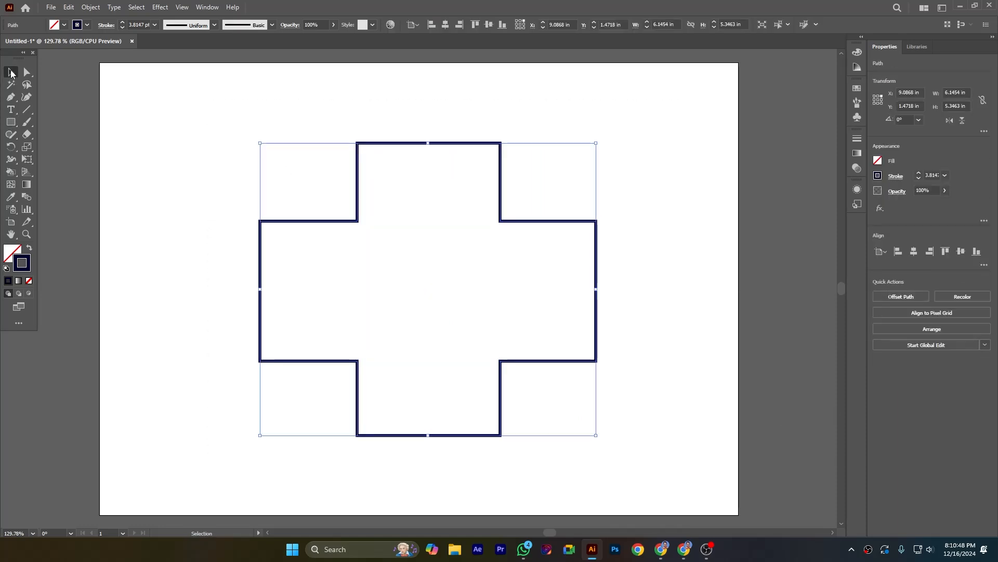
left_click(665, 244)
left_click_drag(208, 118, 768, 379)
left_click(706, 245)
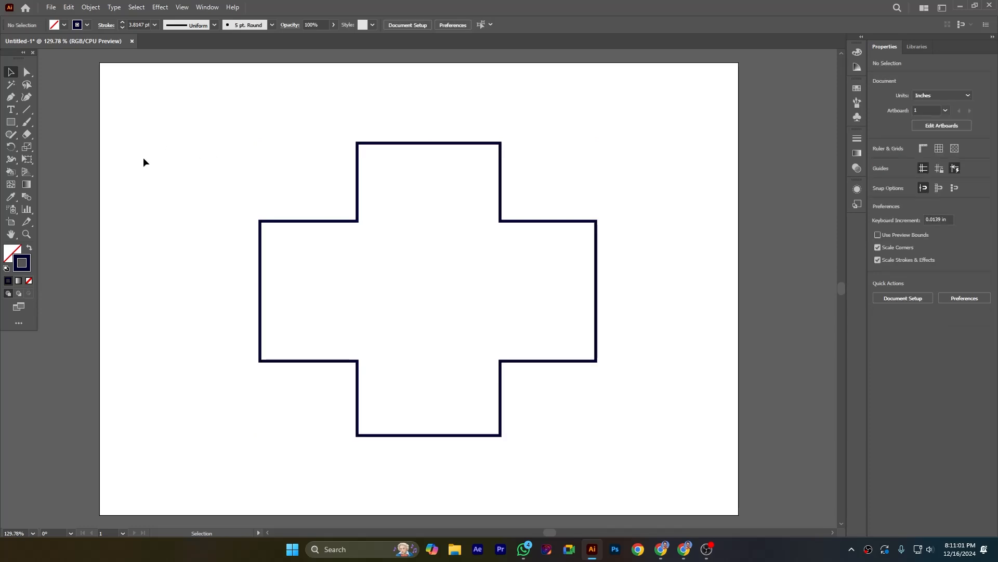
Select the cross's two upper inner corner anchors and scale them apart and back inward to form a narrow neck.
left_click(31, 76)
left_click_drag(344, 210, 514, 242)
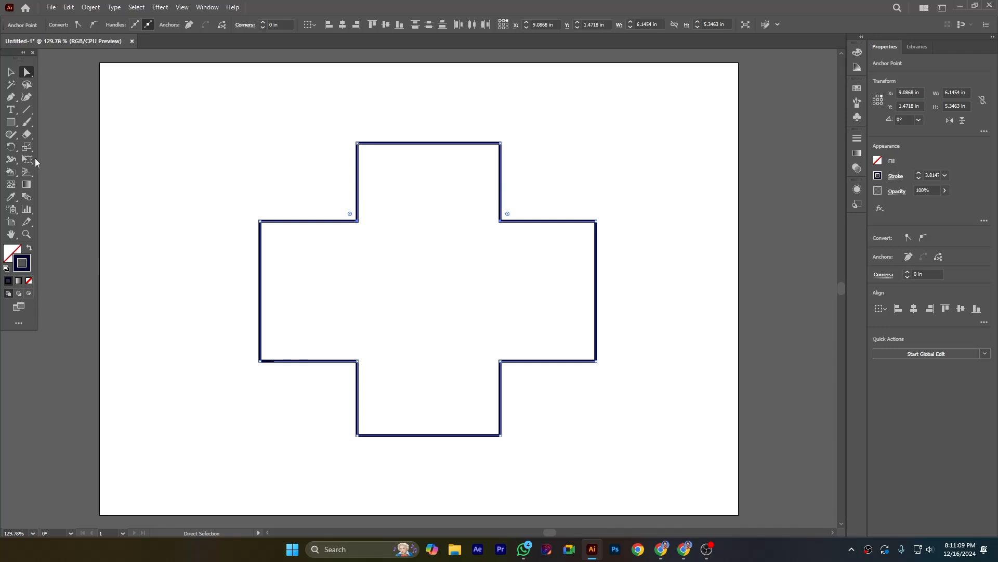
left_click(28, 149)
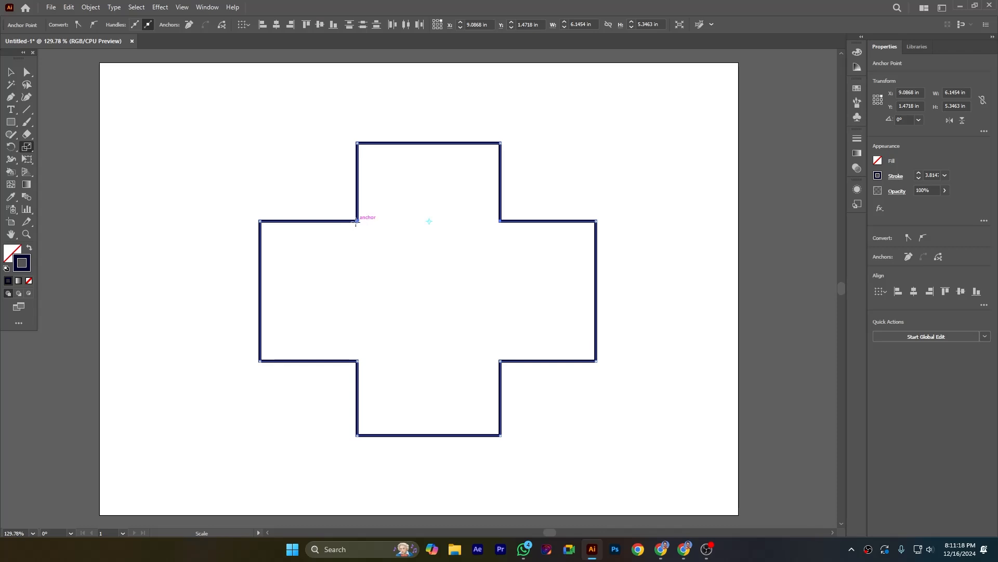
left_click_drag(357, 221, 325, 224)
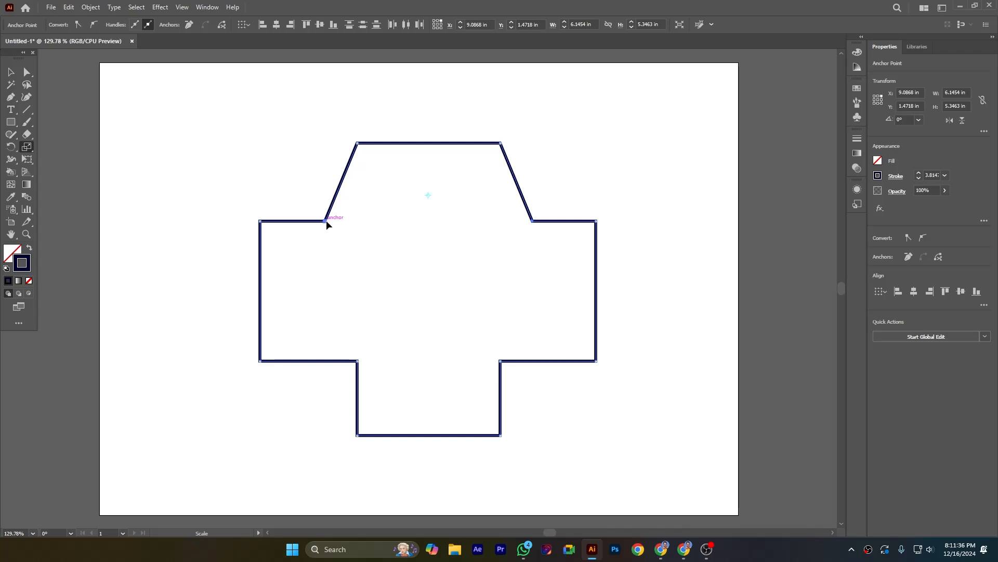
left_click_drag(325, 220, 393, 211)
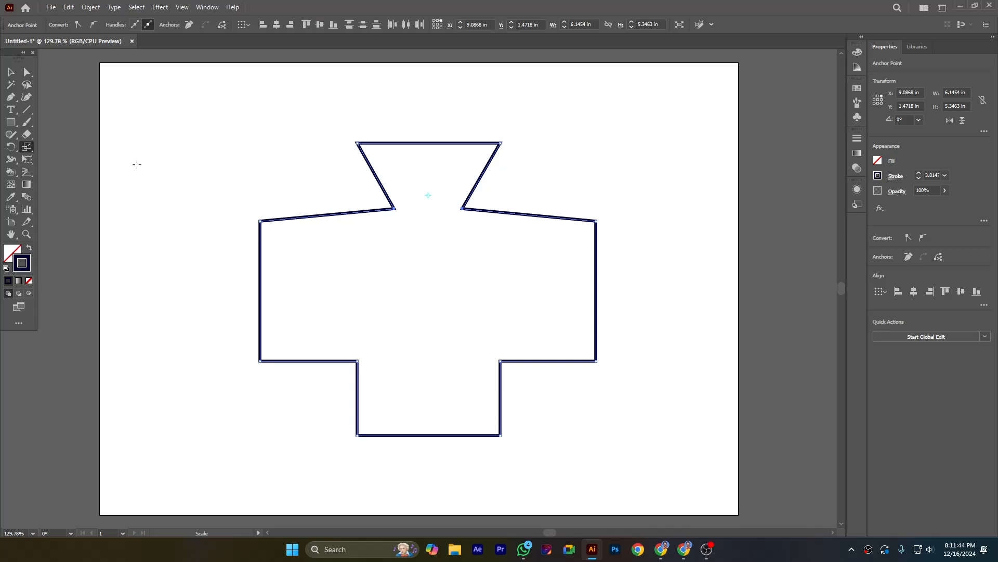
Select the cross's lower-right outer corner and lower-left inner corner anchors and scale them apart horizontally until the shape is about 6.76 in wide.
left_click(27, 72)
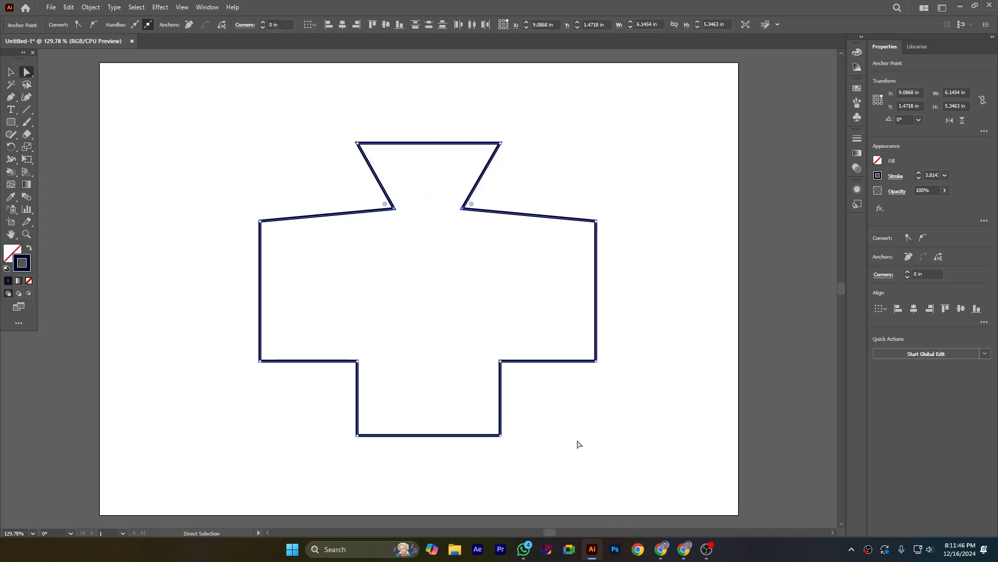
left_click(597, 361)
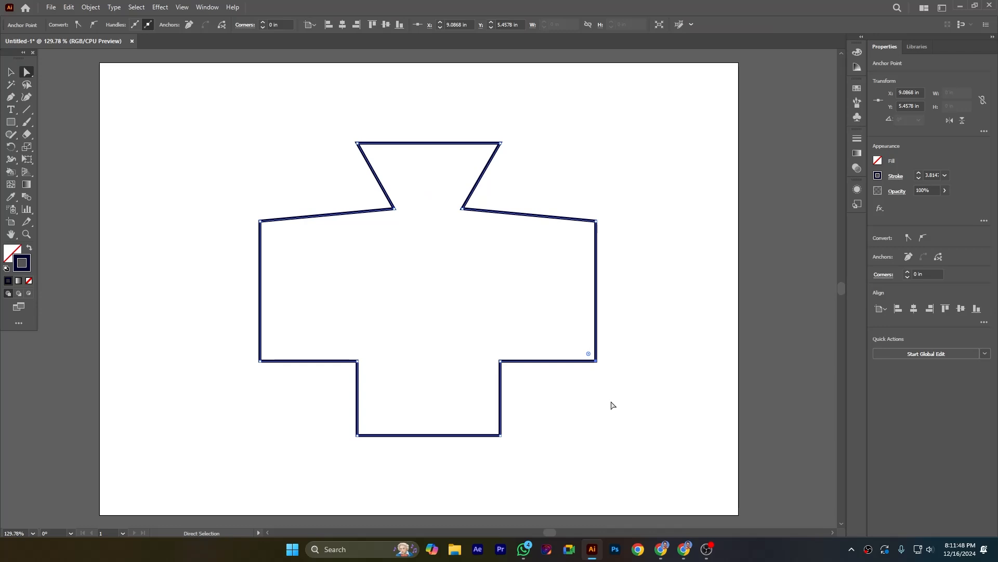
left_click(358, 362, "shift")
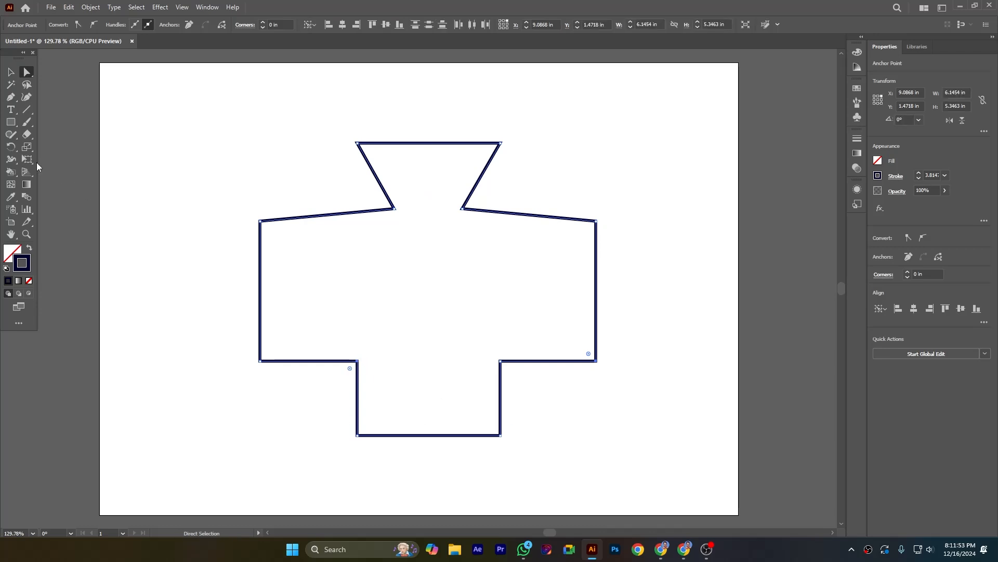
left_click(27, 147)
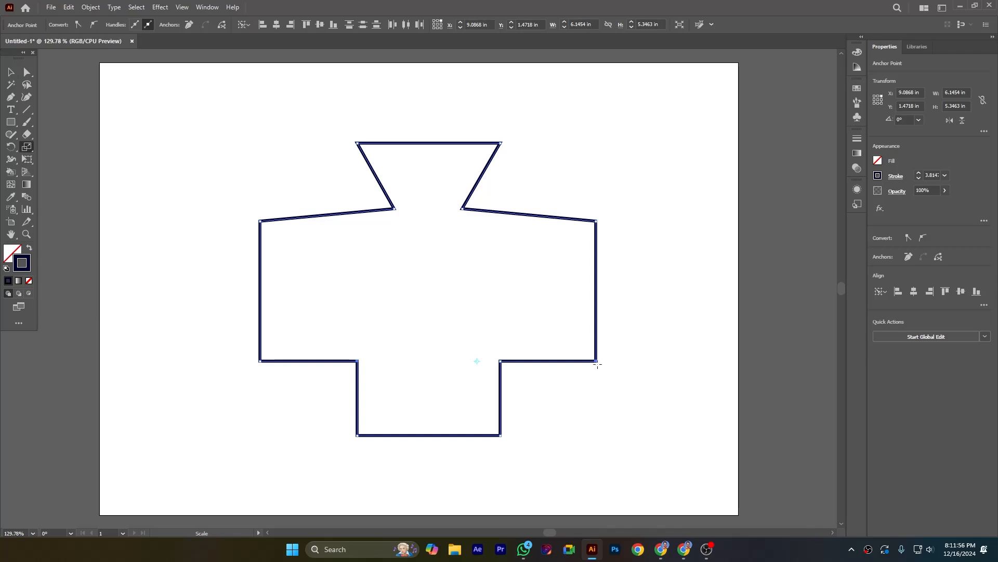
left_click_drag(597, 361, 619, 360)
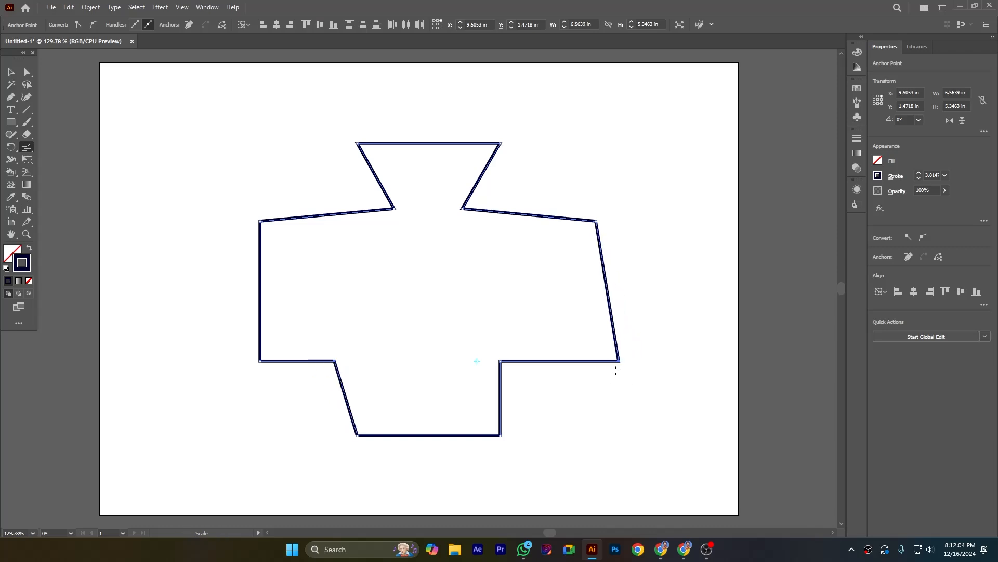
mouse_move(619, 360)
left_mouse_down()
mouse_move(621, 349)
mouse_move(631, 359)
left_mouse_up()
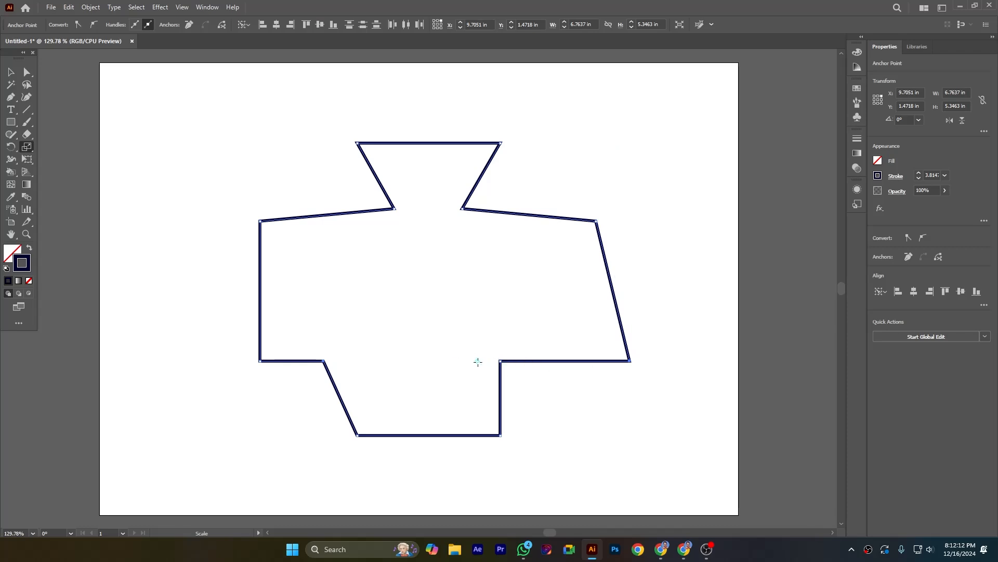
Move the scaling reference point into the cross's lower-right notch and rescale the two selected anchors around it, raising both above their original level.
left_click_drag(478, 361, 477, 364)
left_click_drag(476, 362, 476, 356)
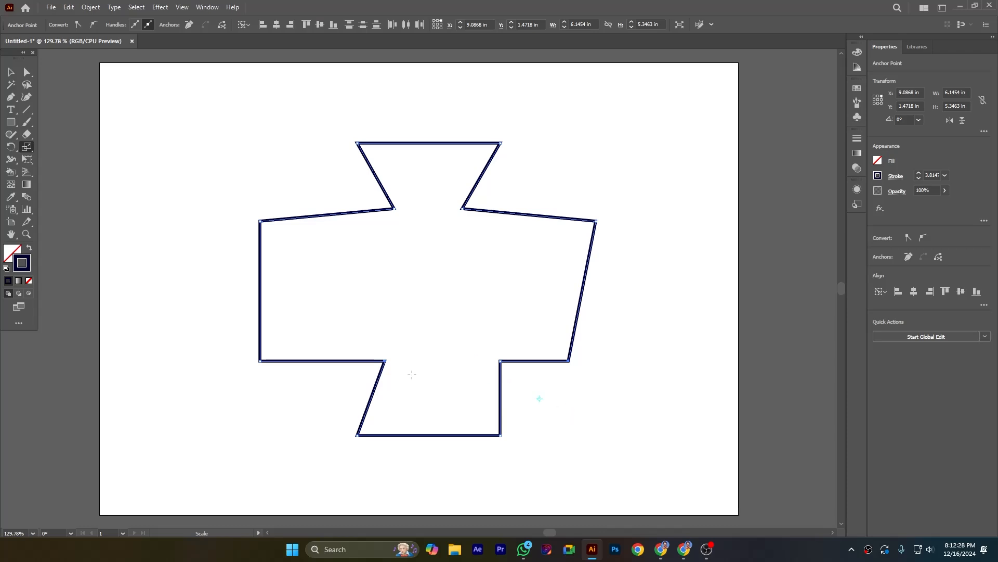
left_click_drag(569, 363, 577, 348)
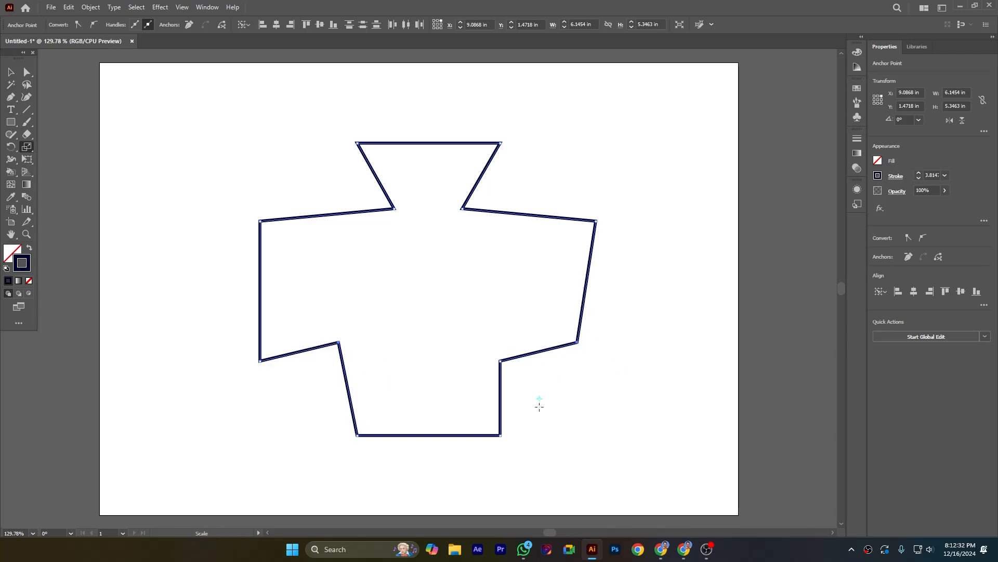
mouse_move(578, 343)
left_mouse_down()
mouse_move(581, 388)
mouse_move(595, 334)
mouse_move(586, 318)
mouse_move(572, 325)
mouse_move(579, 343)
left_mouse_up()
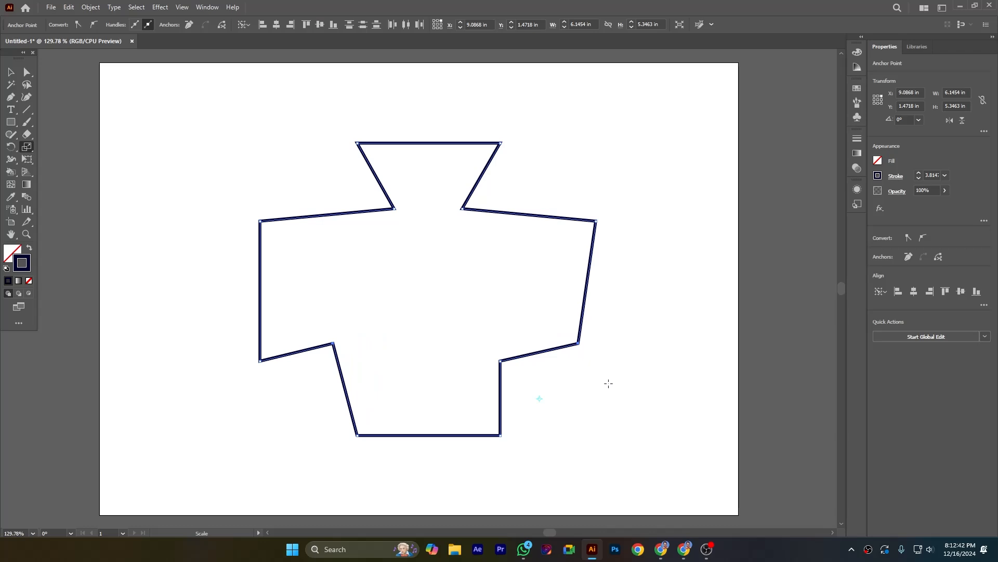